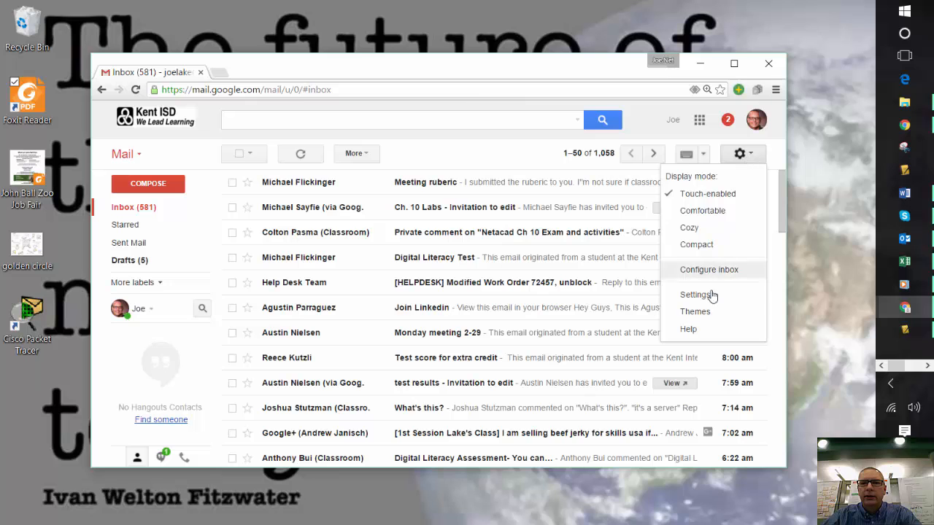
Open the Gmail settings and maximize the browser window
click(711, 295)
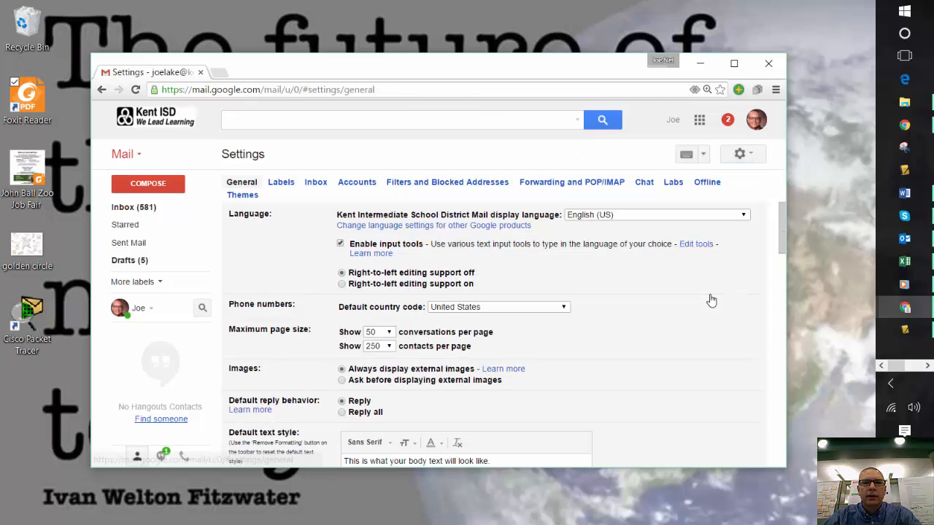
drag(594, 73, 579, 25)
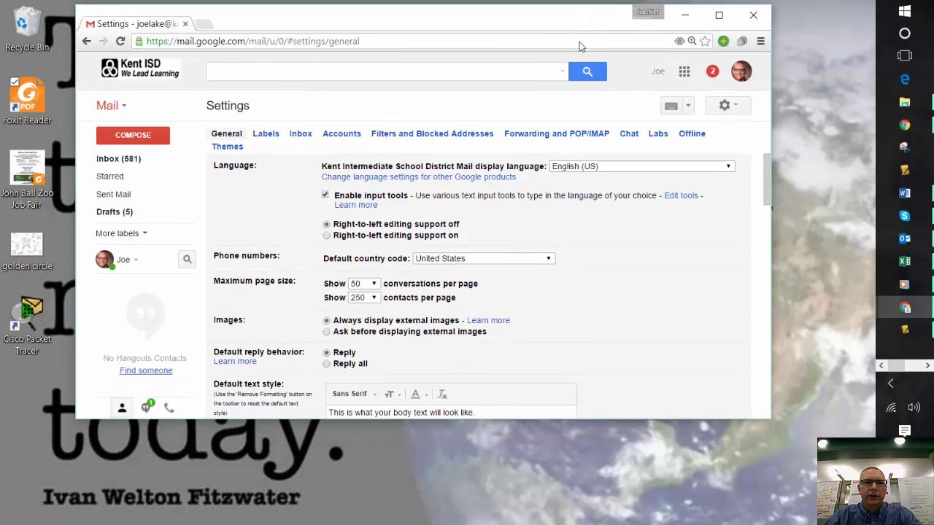
click(718, 15)
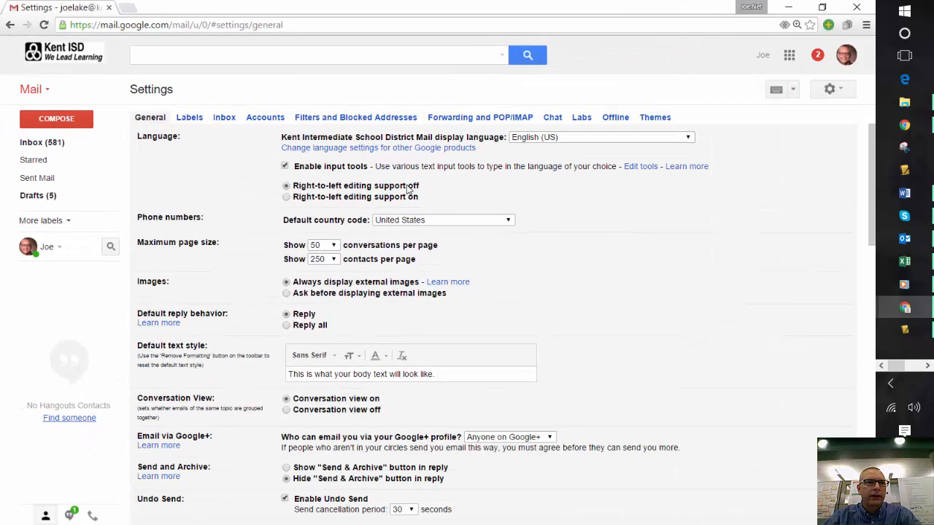
Open the Forwarding and POP/IMAP settings and follow the IMAP Access help link
click(453, 118)
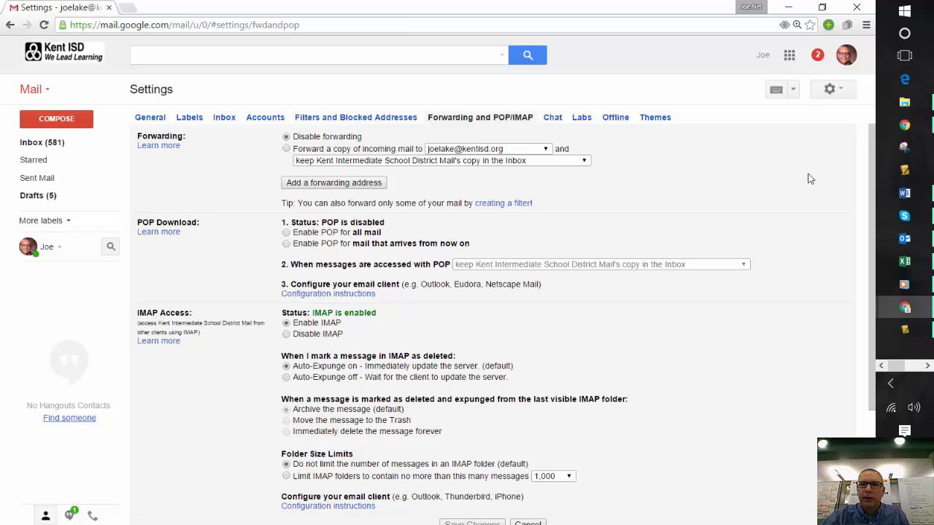
drag(871, 193, 870, 266)
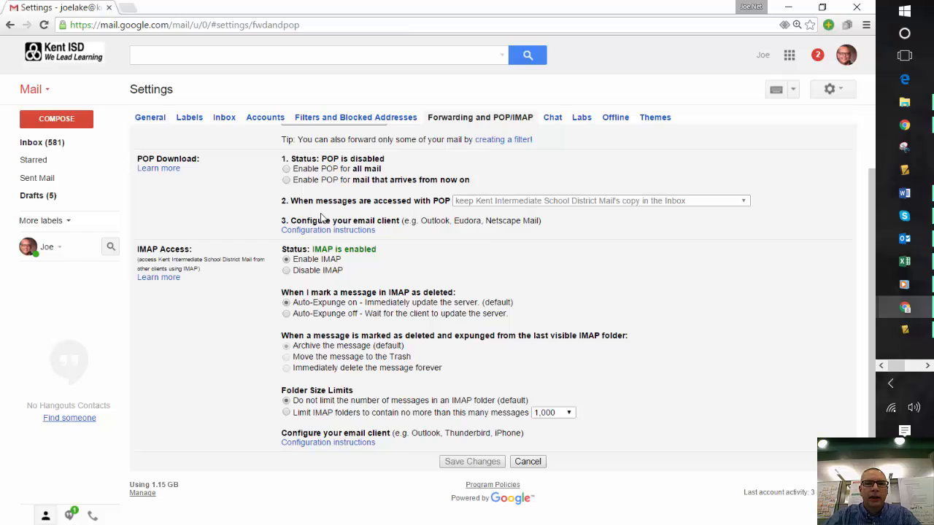
click(168, 281)
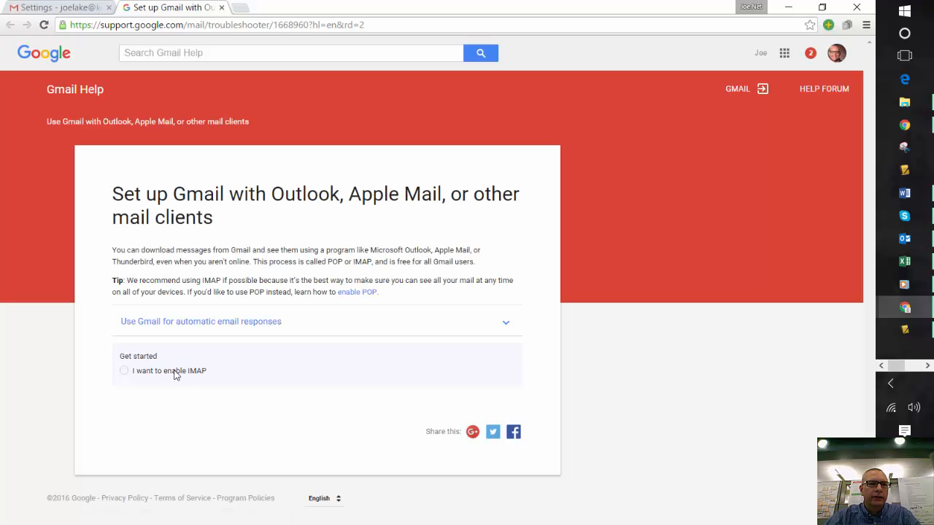
On the help page, choose enabling IMAP and the Other client, then read the server settings
click(173, 372)
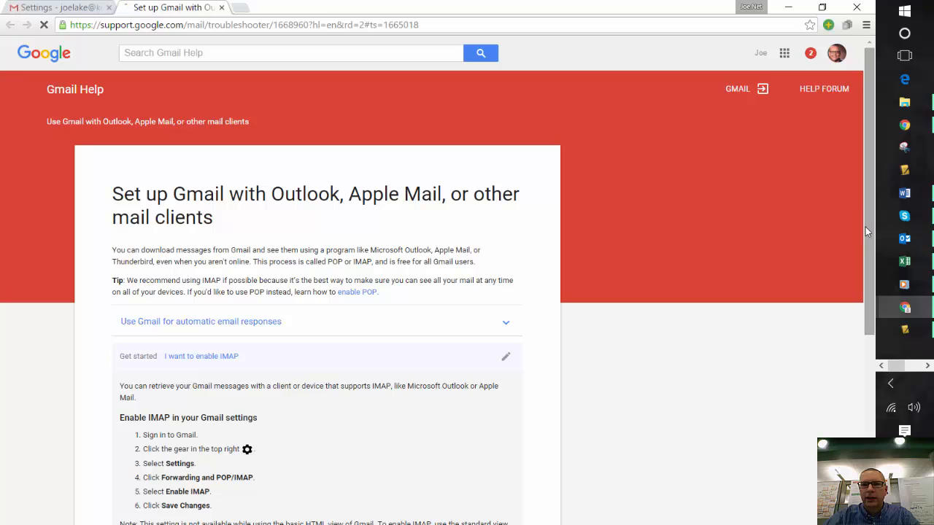
drag(866, 227, 901, 390)
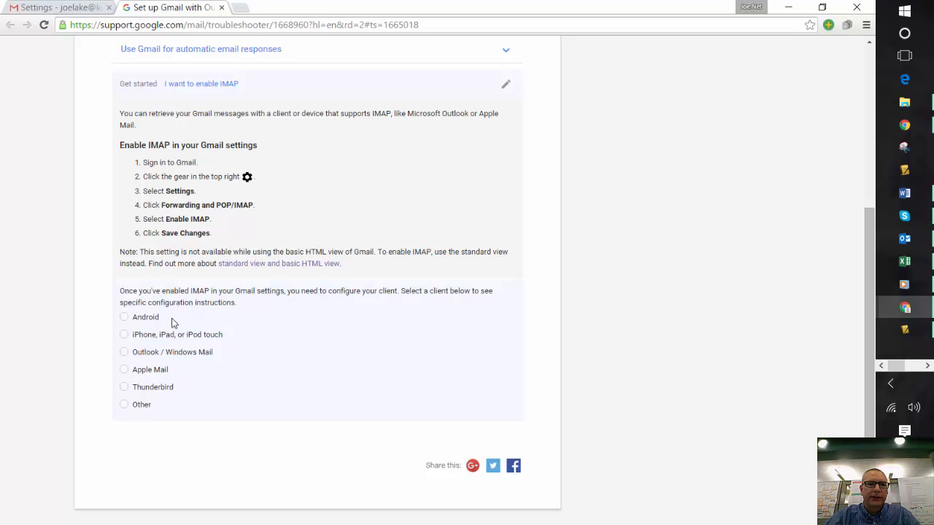
click(140, 405)
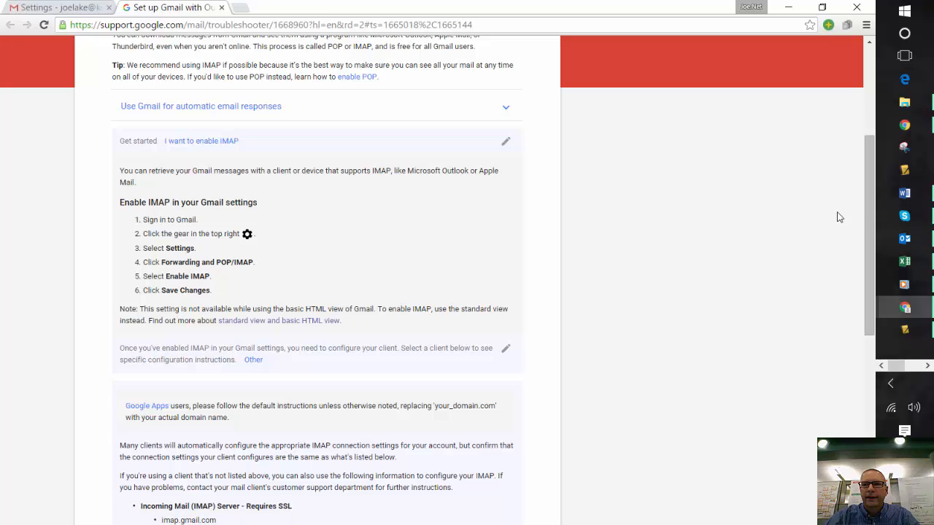
drag(869, 219, 879, 397)
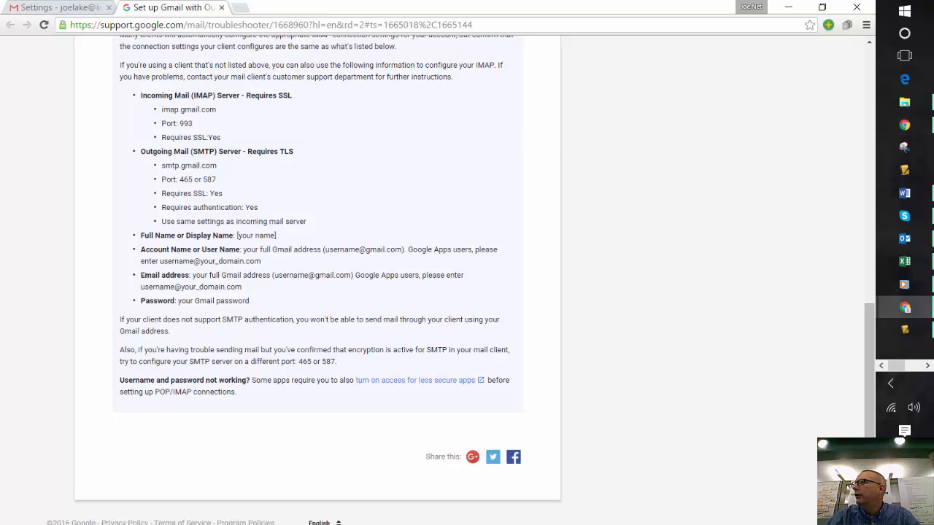
Switch to Outlook and move its window up beside the help page
click(905, 238)
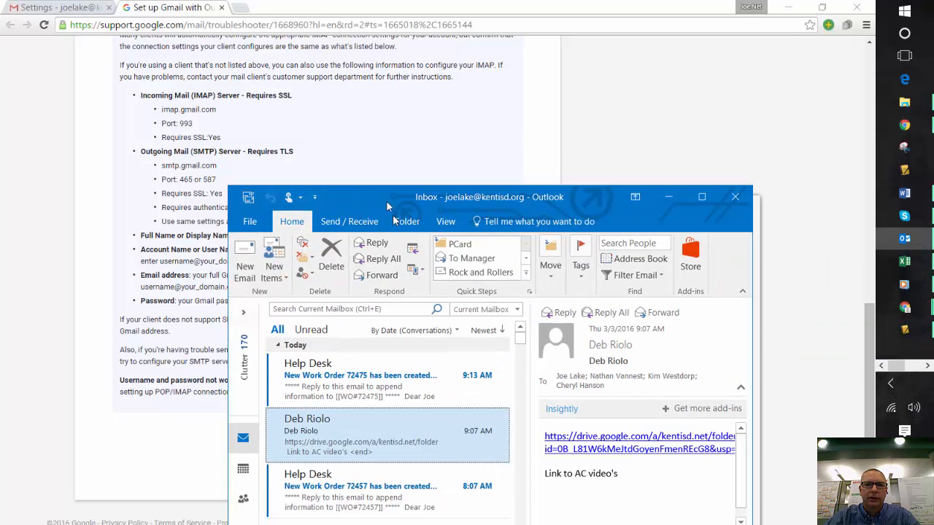
drag(387, 206, 388, 115)
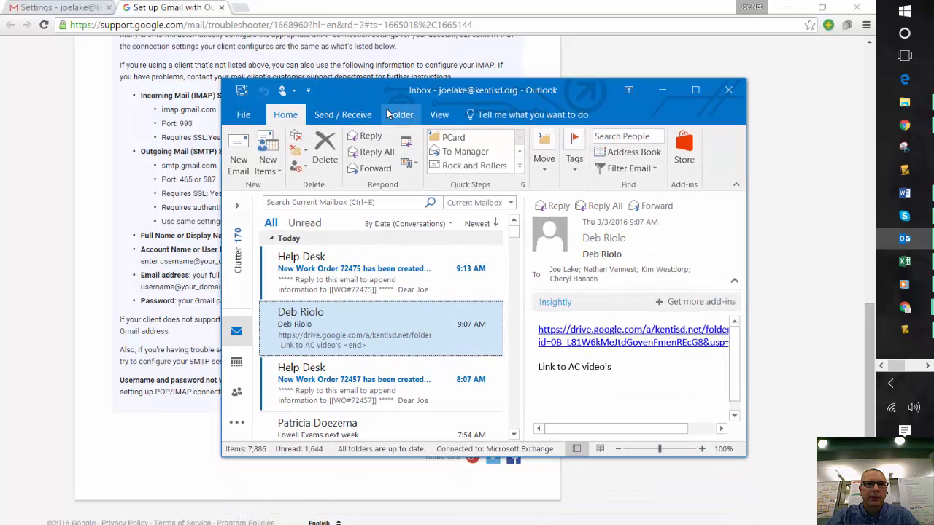
click(245, 115)
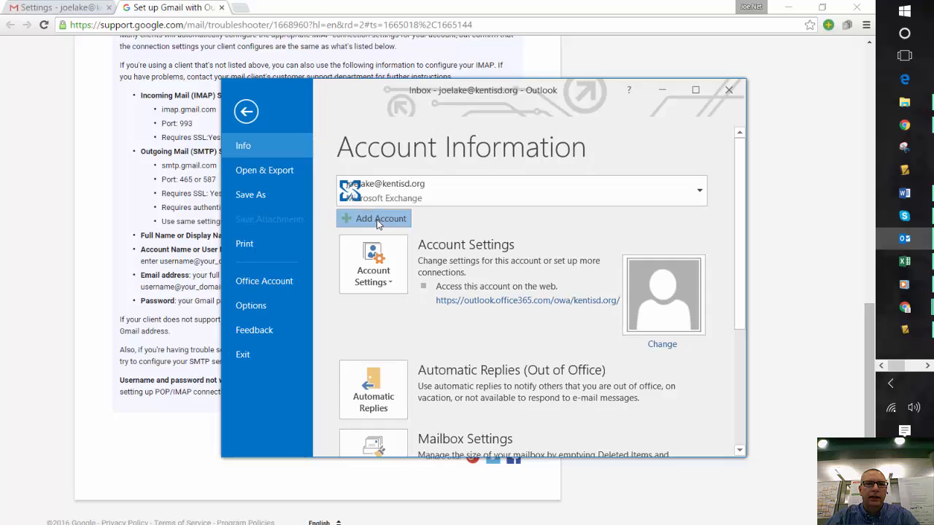
click(379, 219)
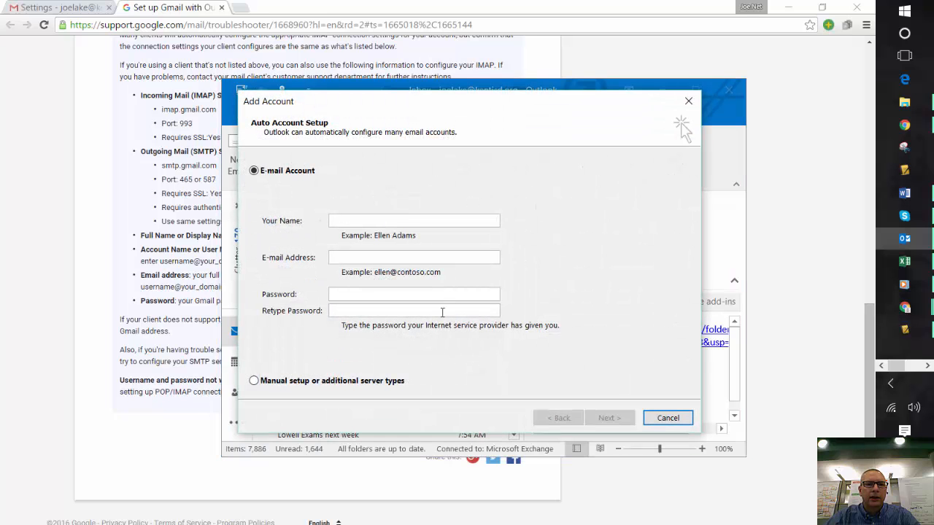
click(254, 381)
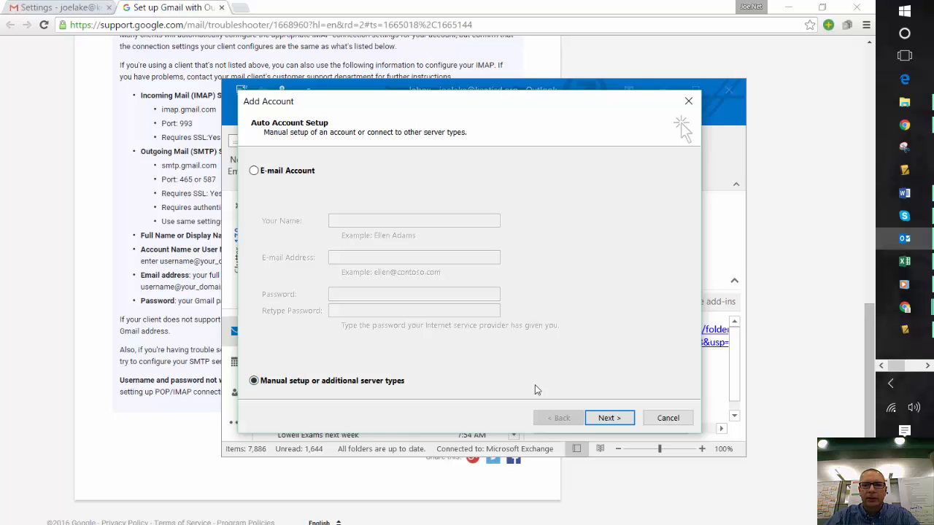
click(609, 419)
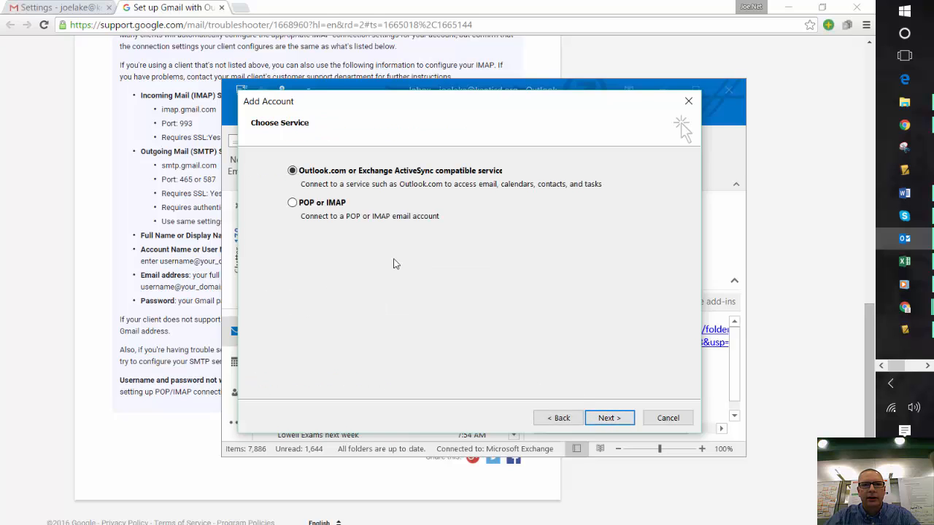
click(324, 208)
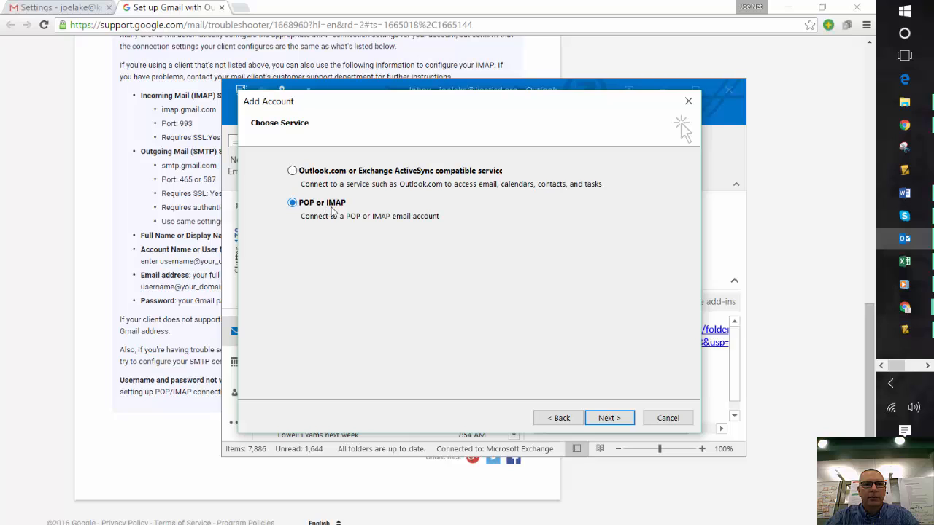
click(609, 418)
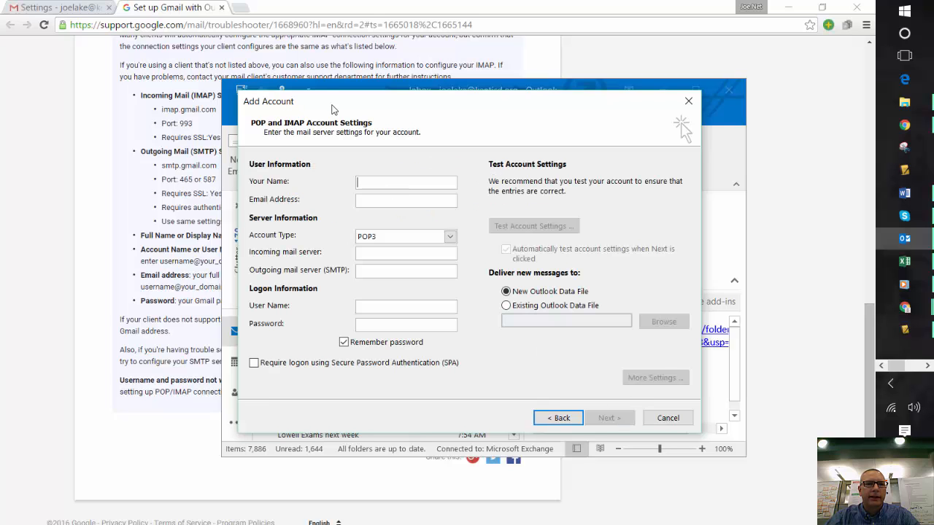
drag(332, 108, 382, 203)
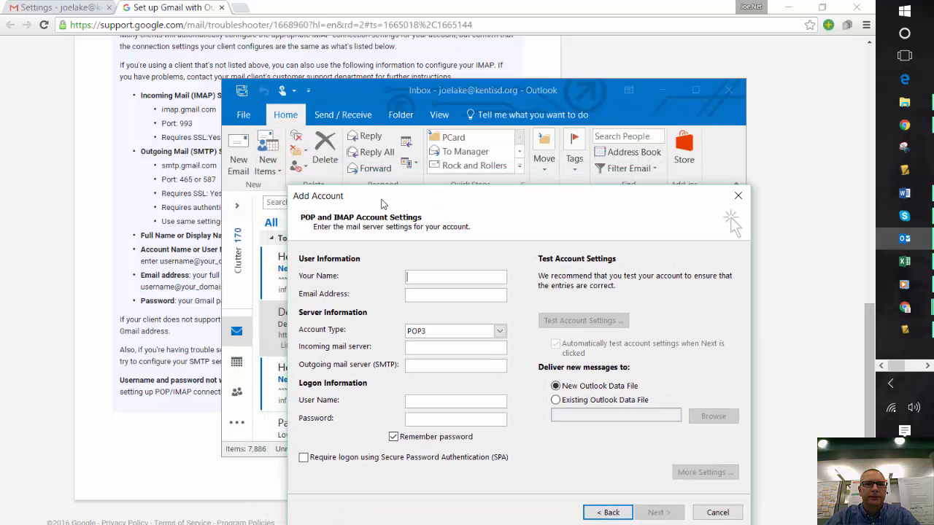
click(430, 92)
click(717, 512)
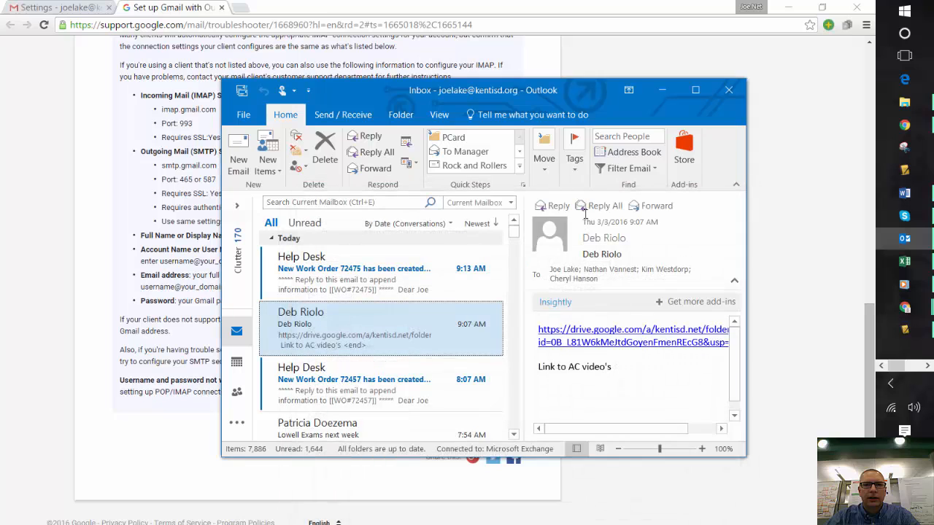
Reopen Add Account and choose manual setup with the POP or IMAP service
drag(572, 97, 933, 134)
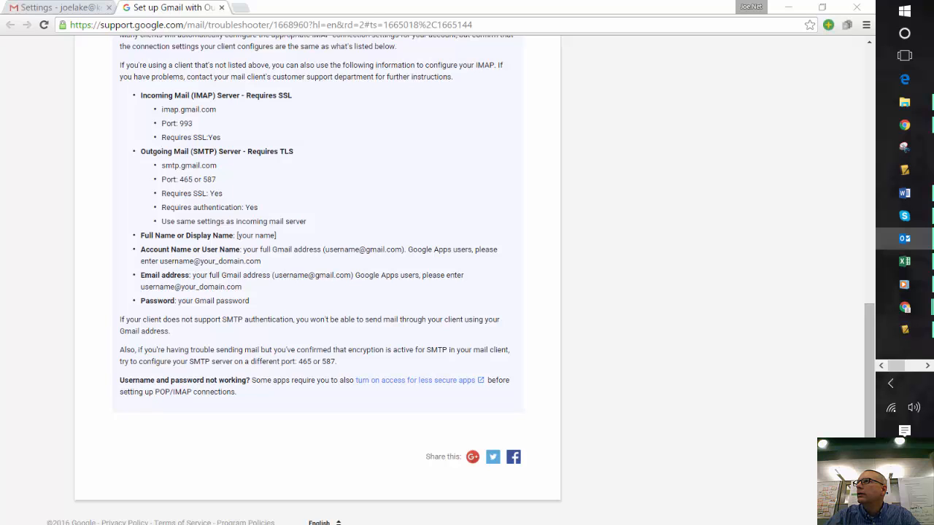
drag(933, 278, 597, 48)
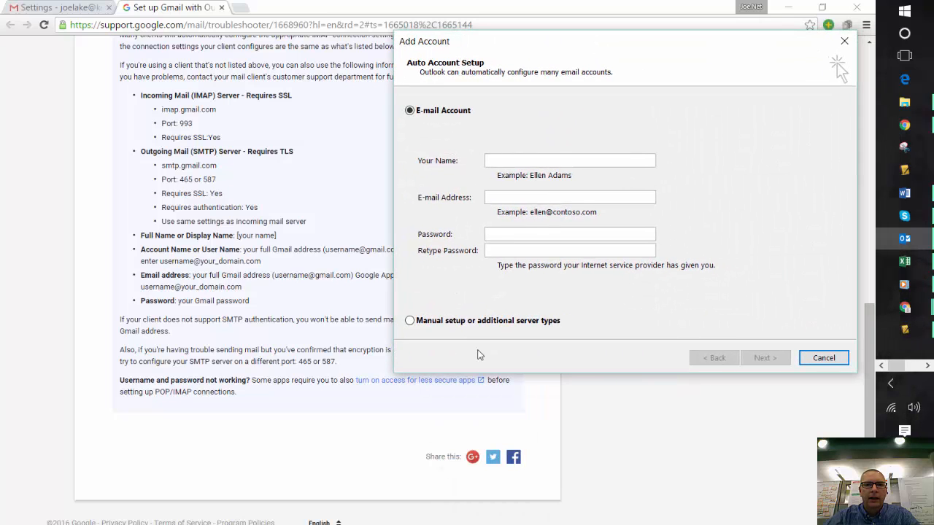
click(411, 321)
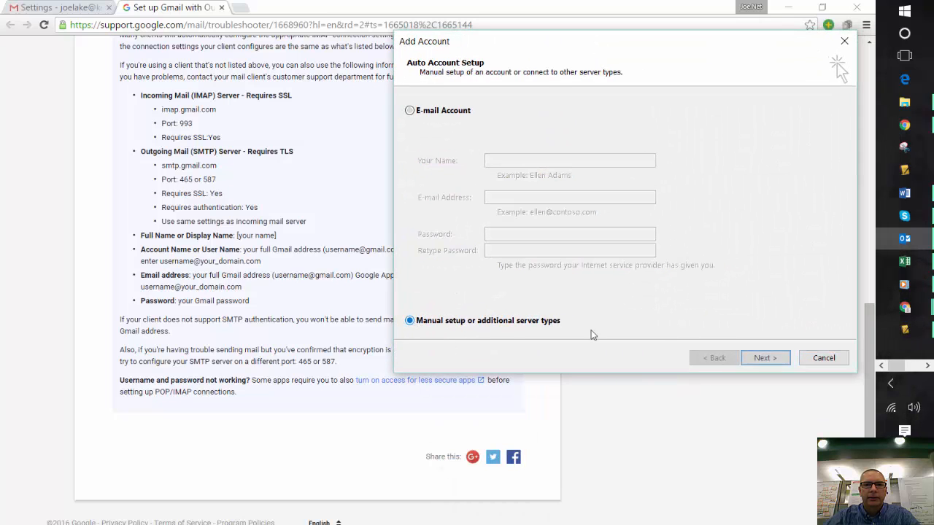
click(763, 358)
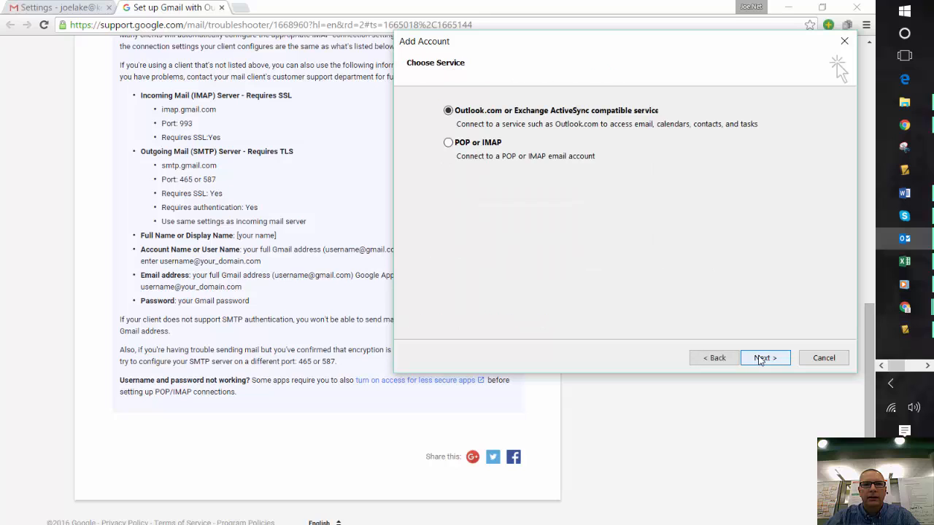
click(476, 144)
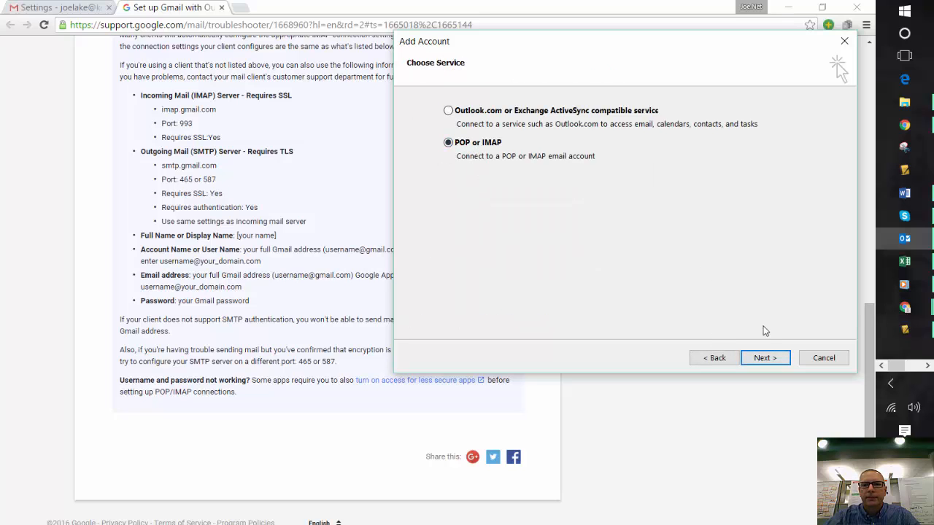
click(771, 364)
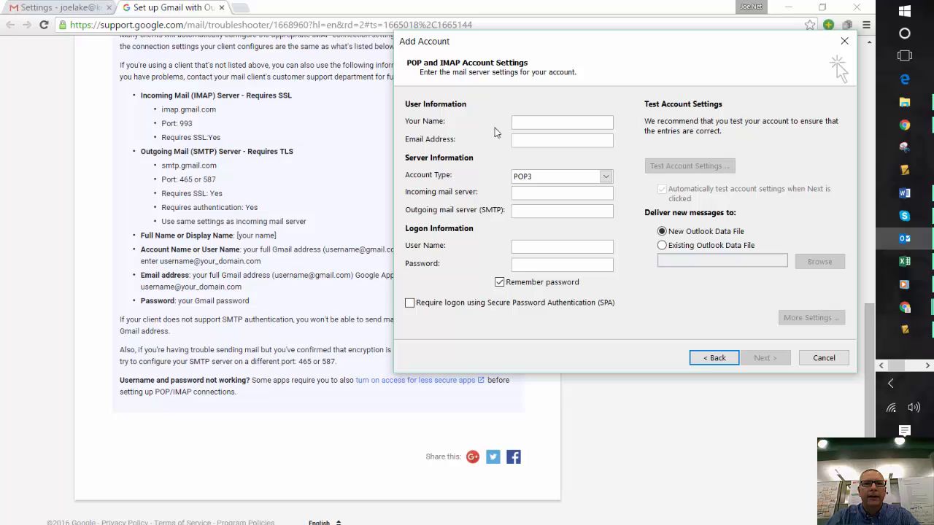
Enter the user's display name and e-mail address in the account settings
click(529, 122)
text(joe)
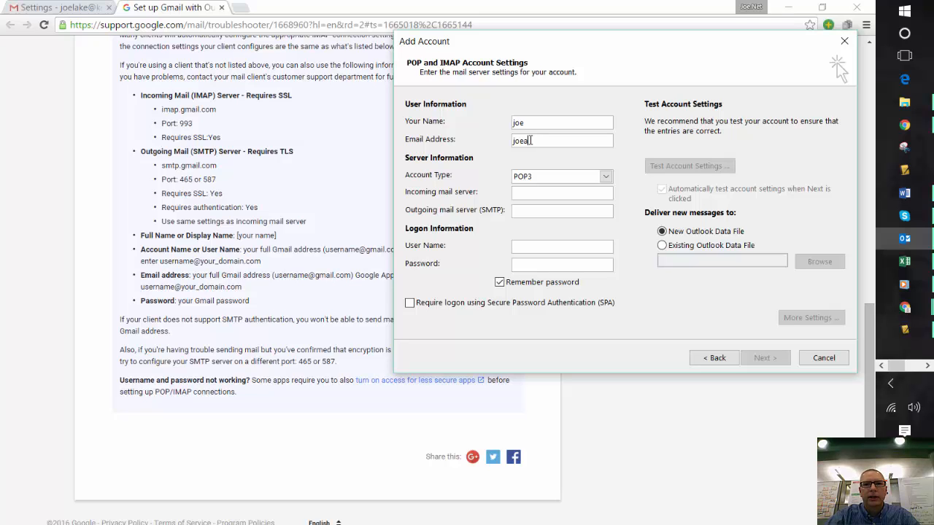
click(531, 140)
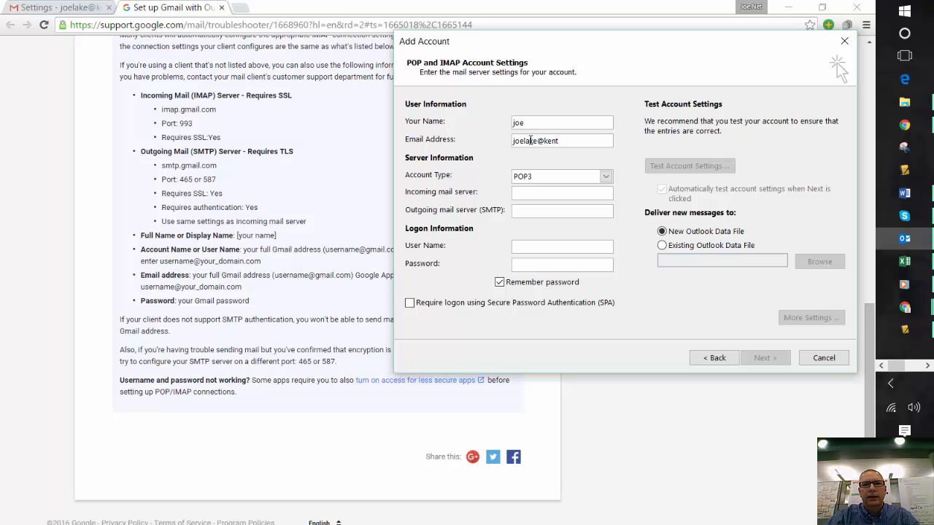
Set the account type to IMAP, the servers to imap.gmail.com and smtp.gmail.com, and enter the account password
click(606, 177)
click(590, 200)
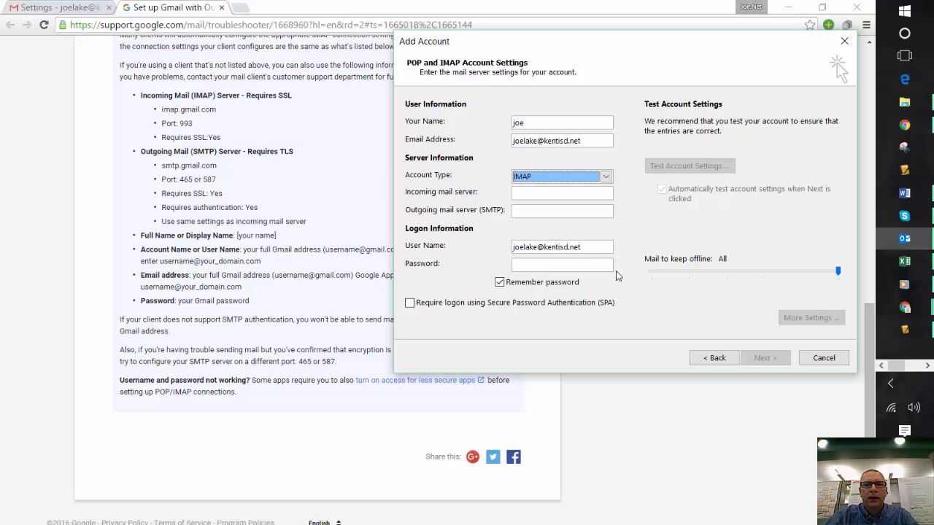
click(549, 191)
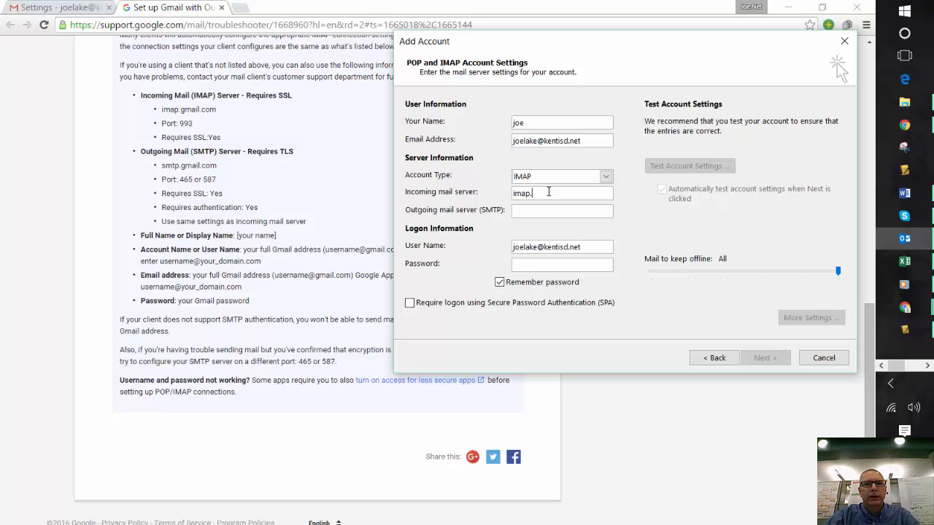
text(imap.gmai)
text(smtp.gmail.com)
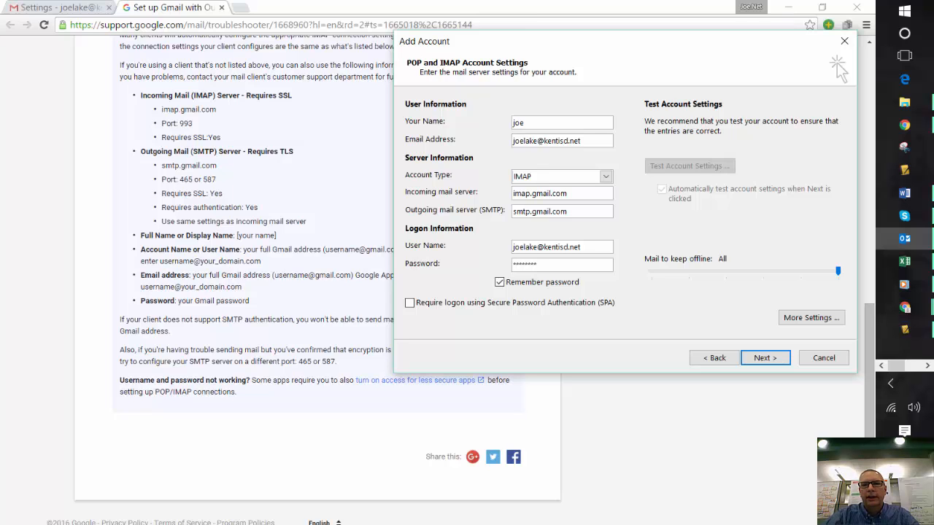
Open the account's advanced server settings and set the incoming IMAP port to 993 and the outgoing SMTP port to 465
click(810, 317)
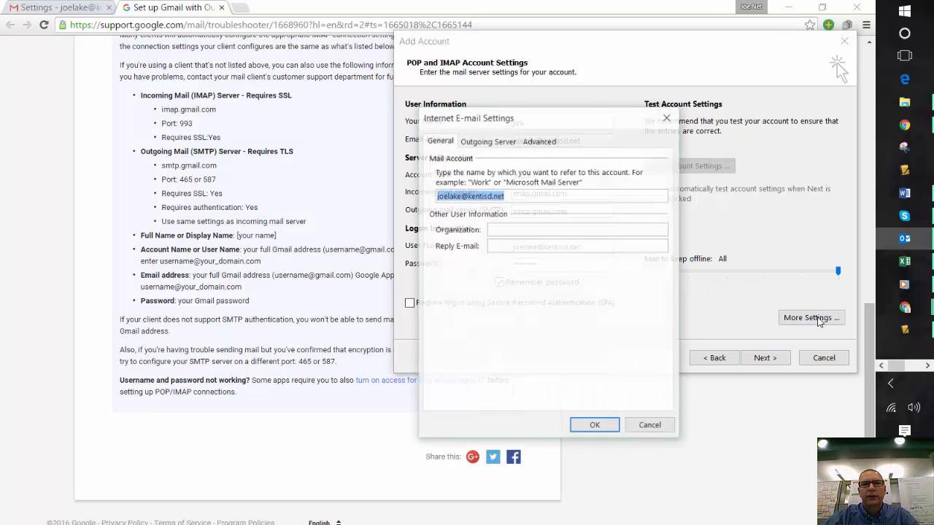
click(509, 142)
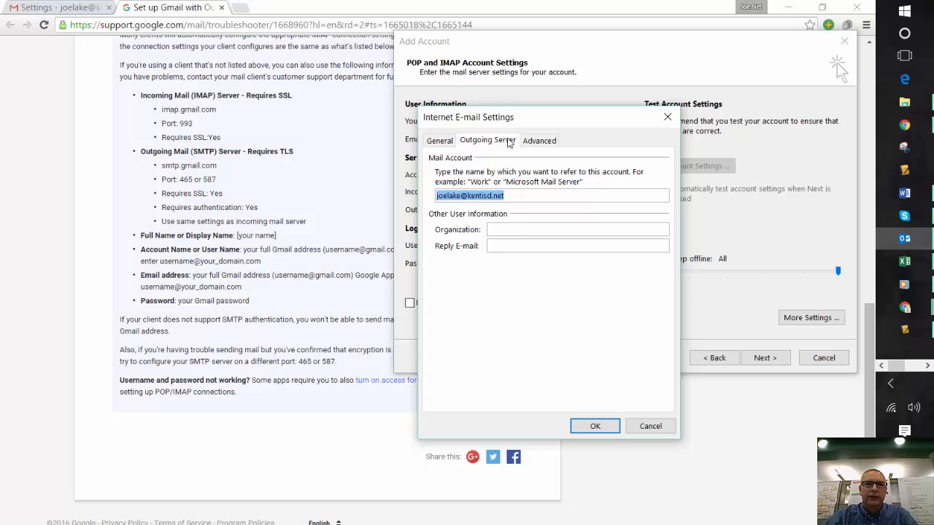
click(533, 142)
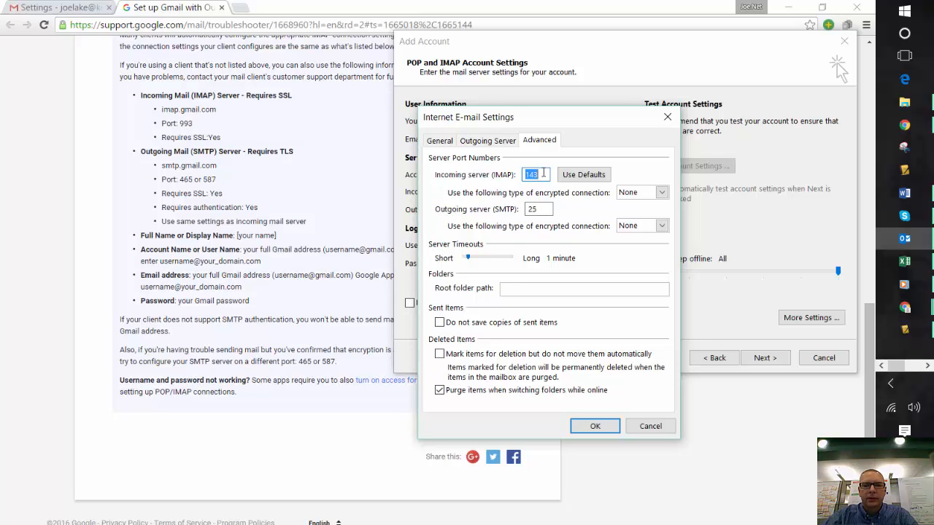
text(993)
click(541, 208)
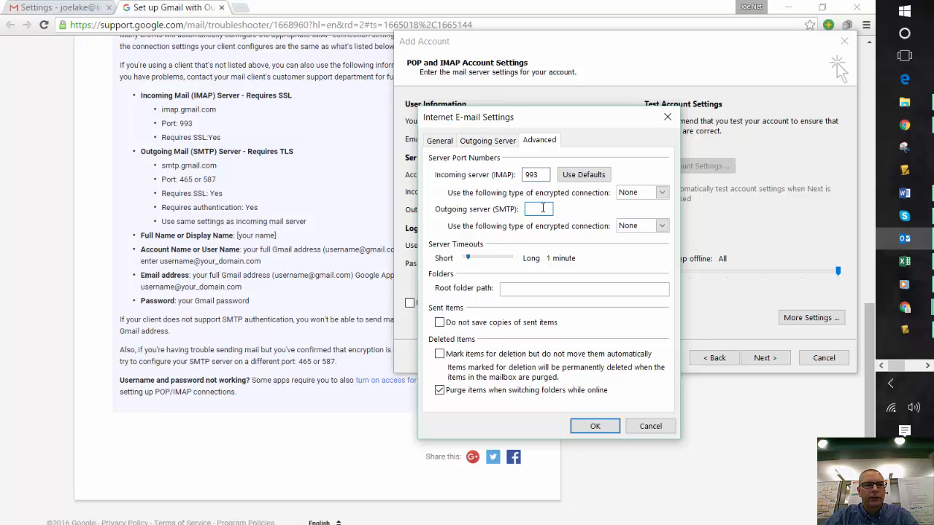
text(465)
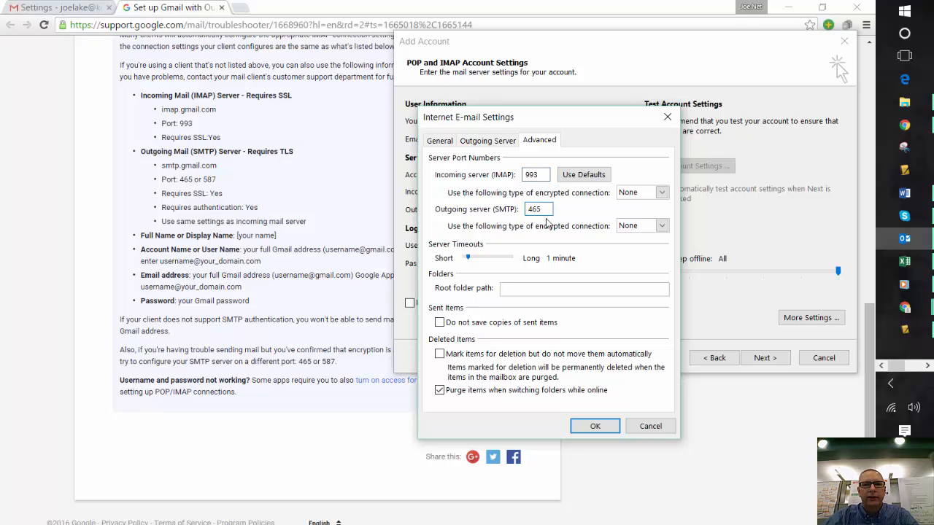
Set the encrypted connection type to SSL for both the incoming and outgoing servers
click(662, 193)
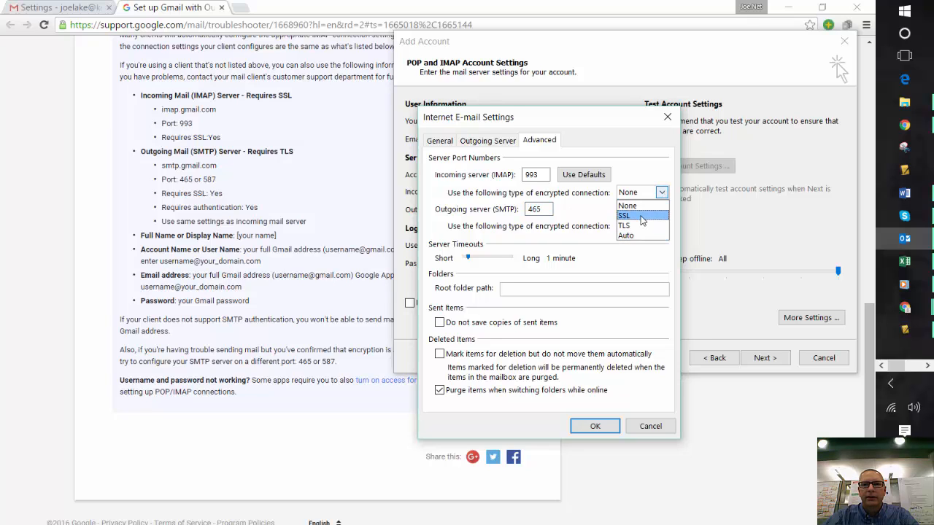
click(643, 216)
click(662, 226)
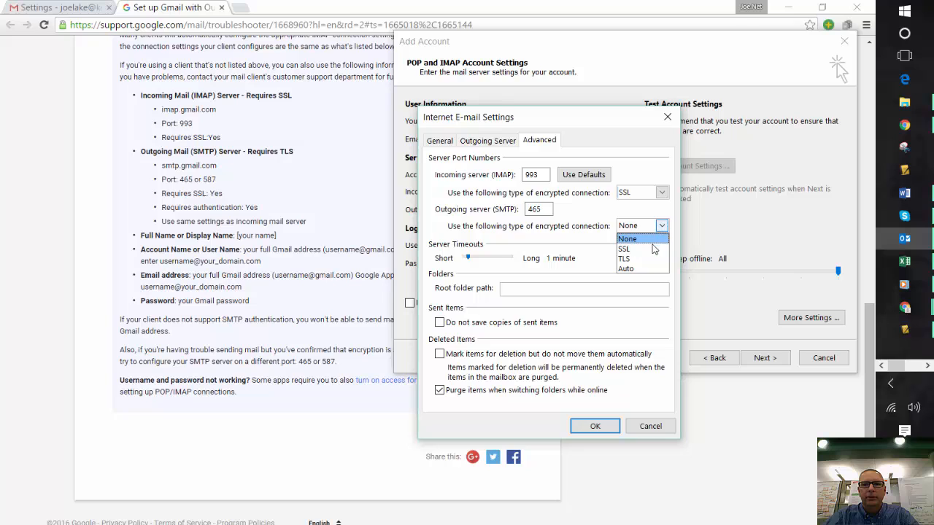
click(642, 249)
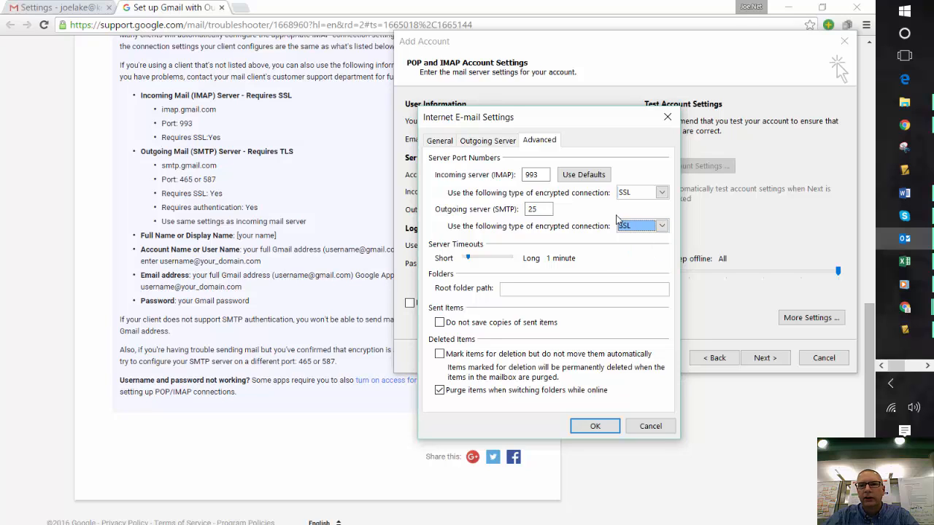
Re-enter 465 as the outgoing SMTP port, then cancel the e-mail settings dialog and the Add Account wizard
click(539, 210)
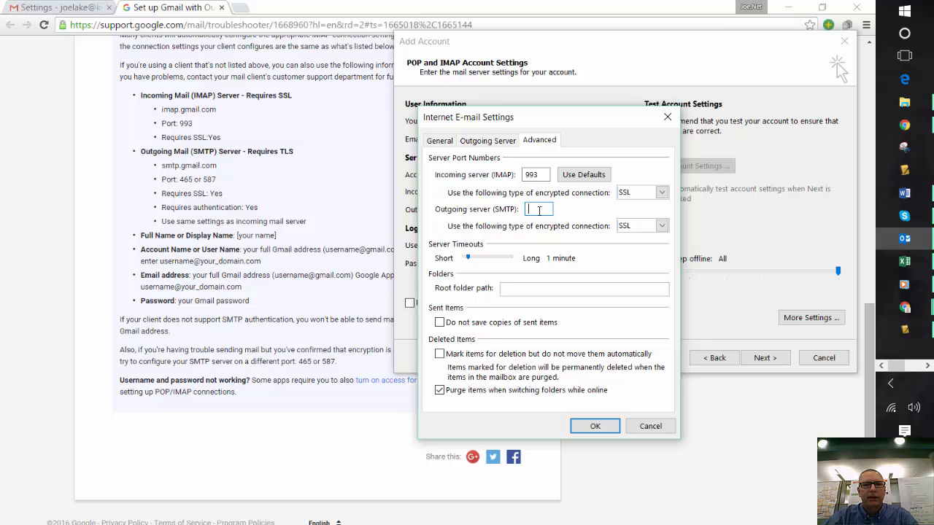
text(4)
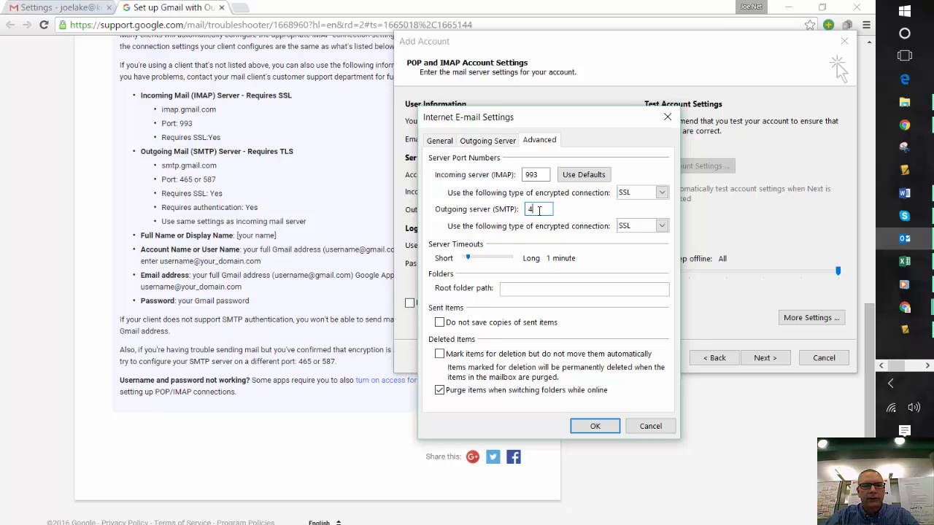
text(65)
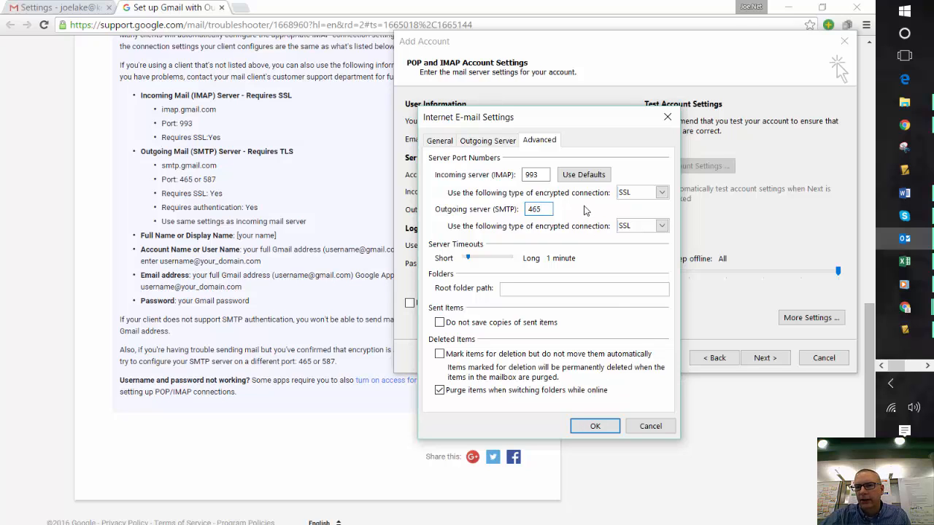
click(653, 427)
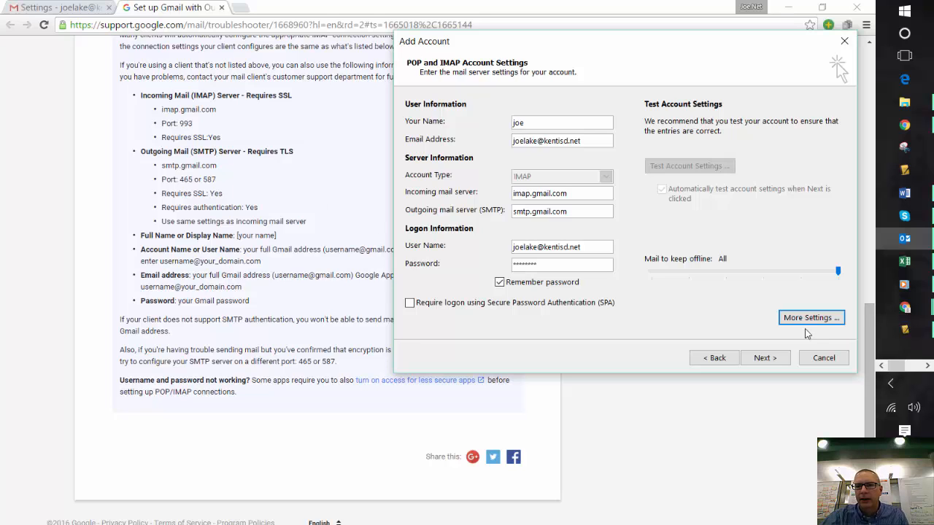
click(817, 359)
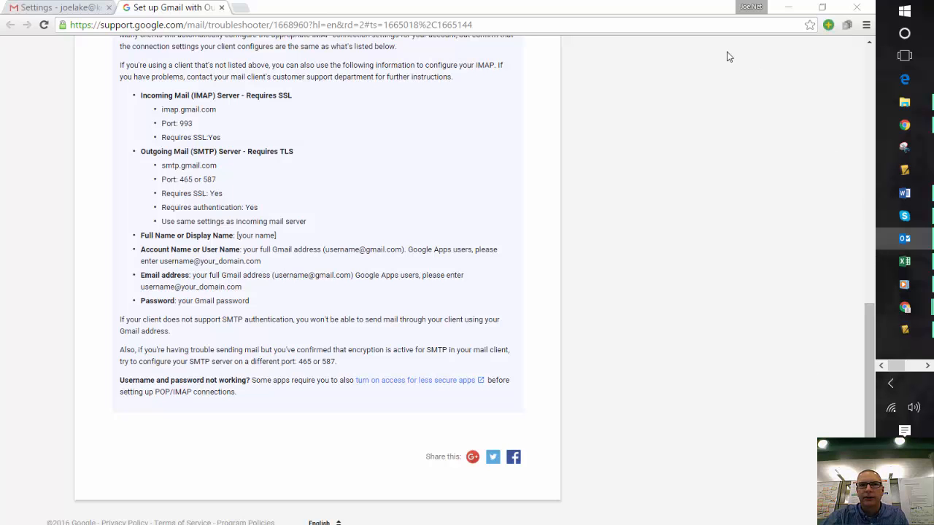
Switch to the browser and open filehippo.com in a new tab
click(81, 24)
click(75, 8)
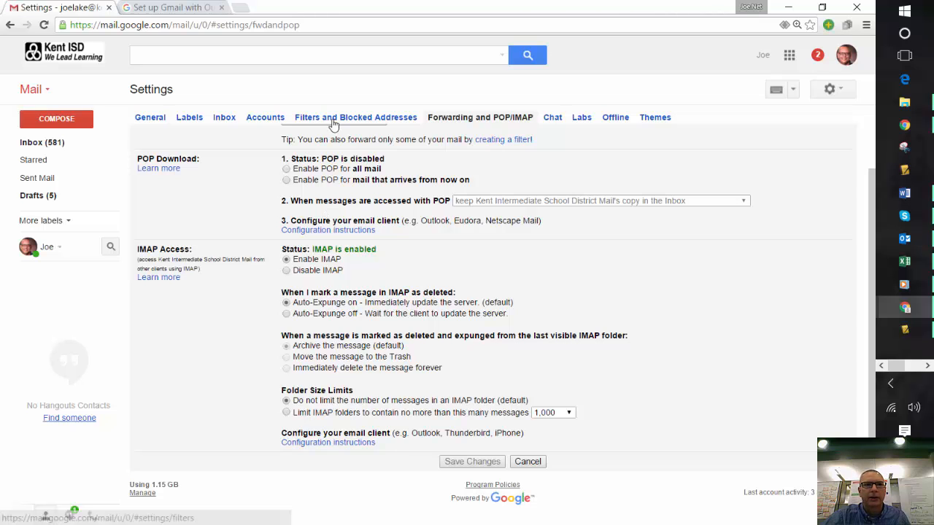
click(242, 8)
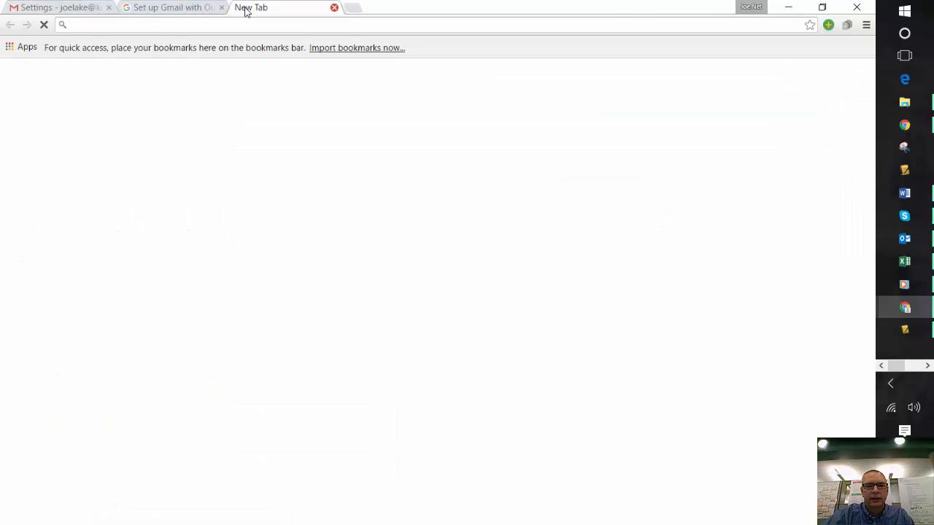
text(file)
key(Return)
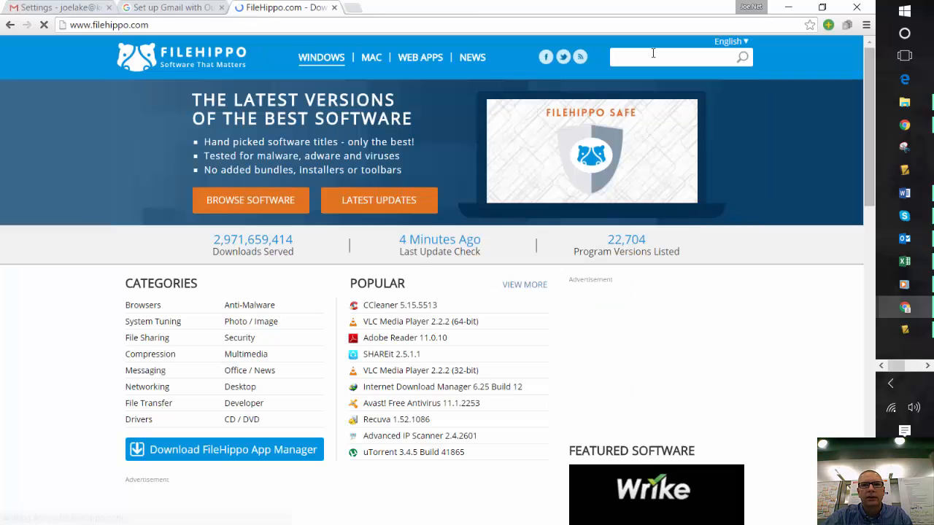
Search FileHippo for email software and scroll through the results
click(655, 56)
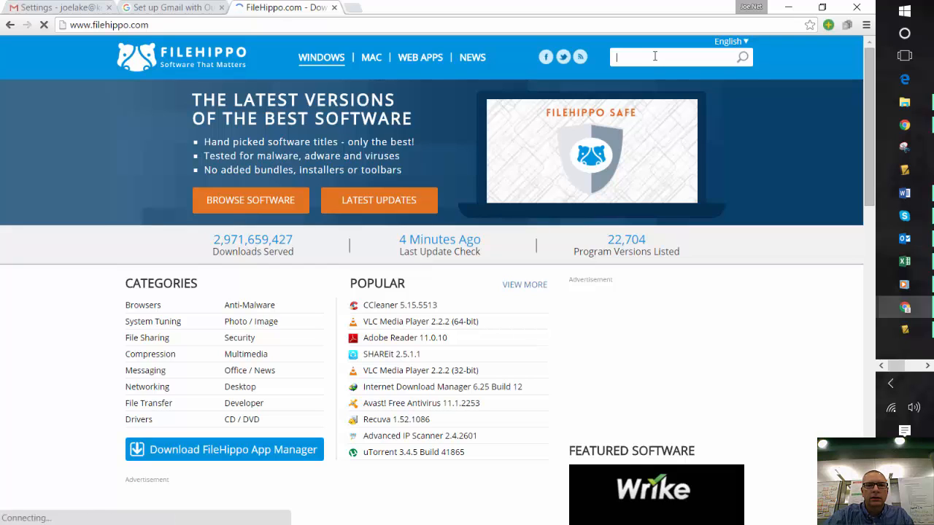
text(email)
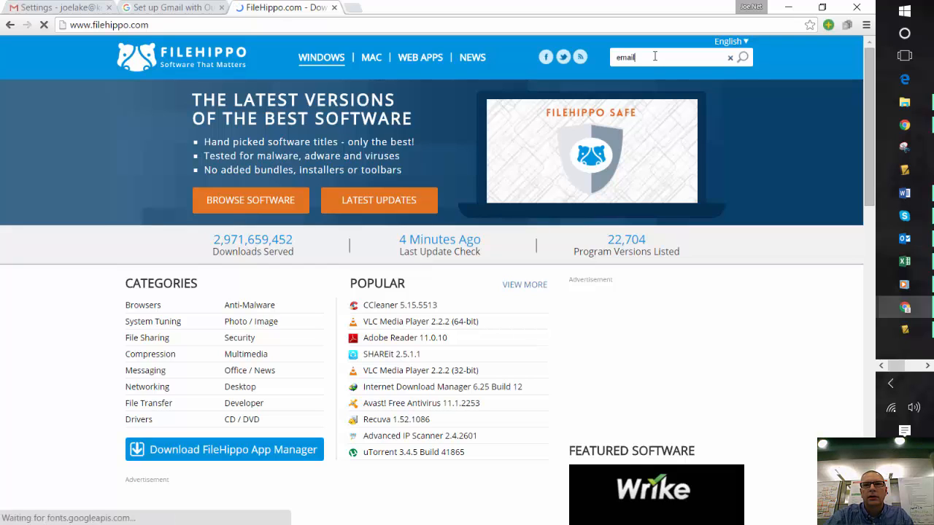
click(742, 60)
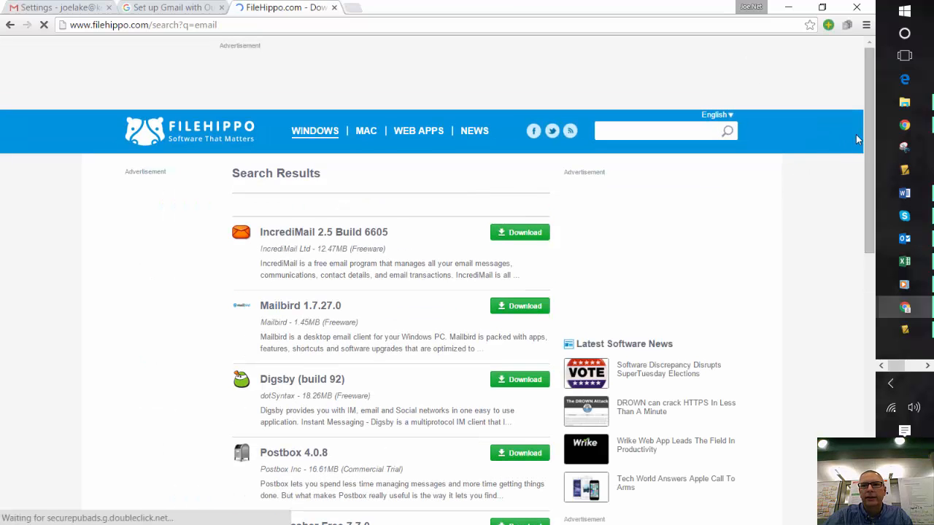
scroll(865, 134, down, 1)
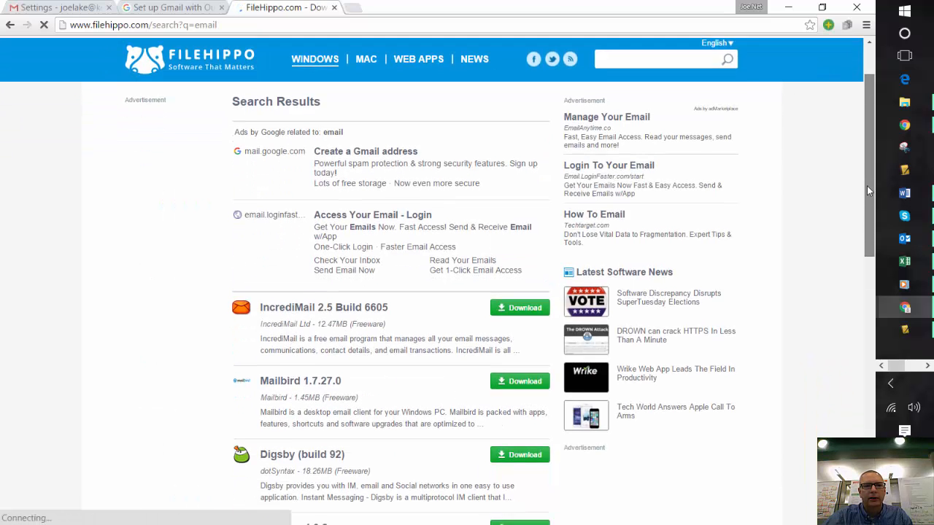
Search FileHippo for thunderbird
drag(867, 186, 661, 68)
click(637, 131)
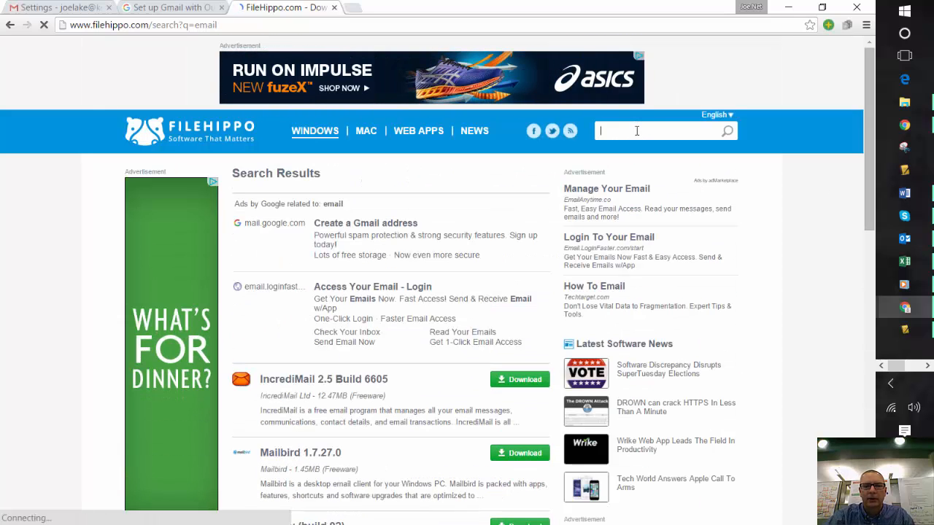
text(thunderb)
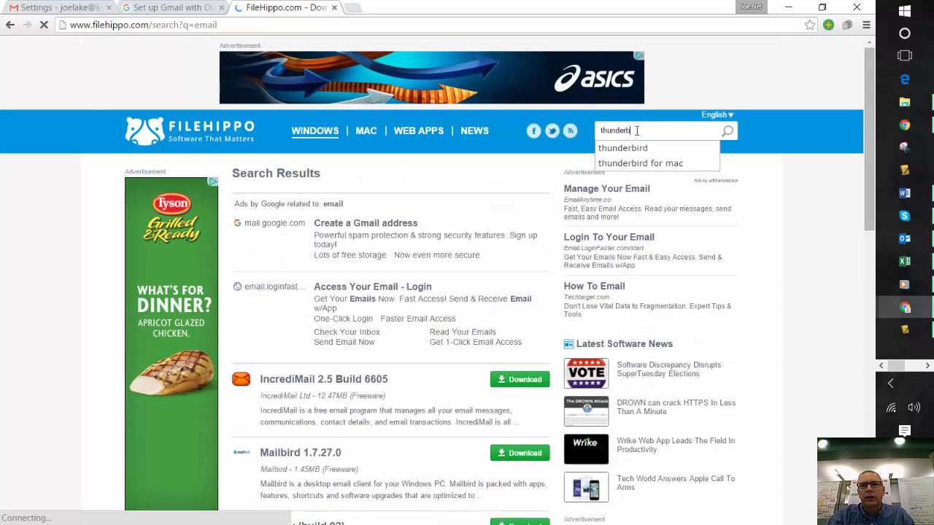
text(ird)
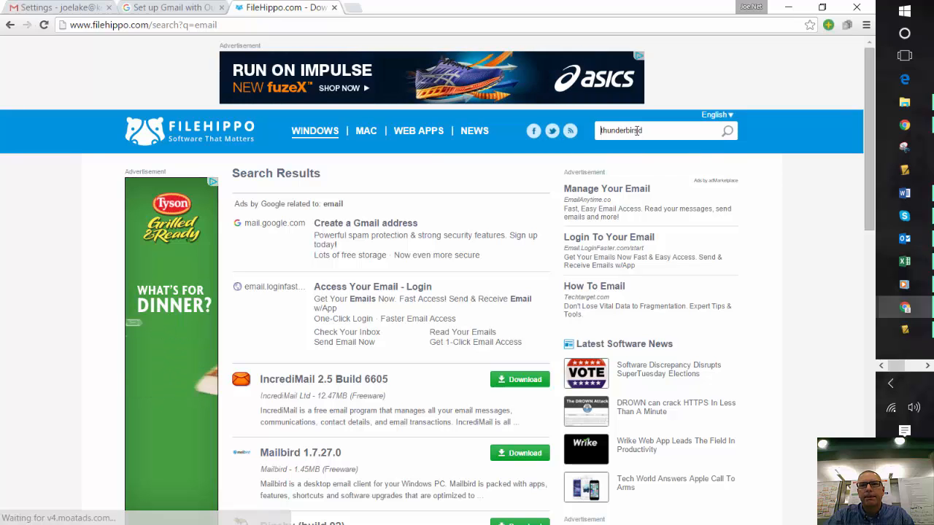
key(BackSpace)
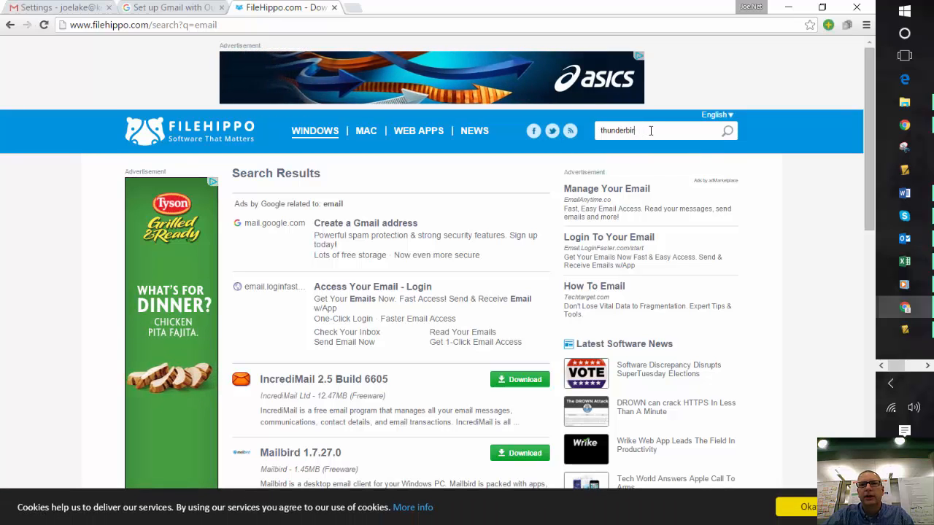
text(d)
key(Return)
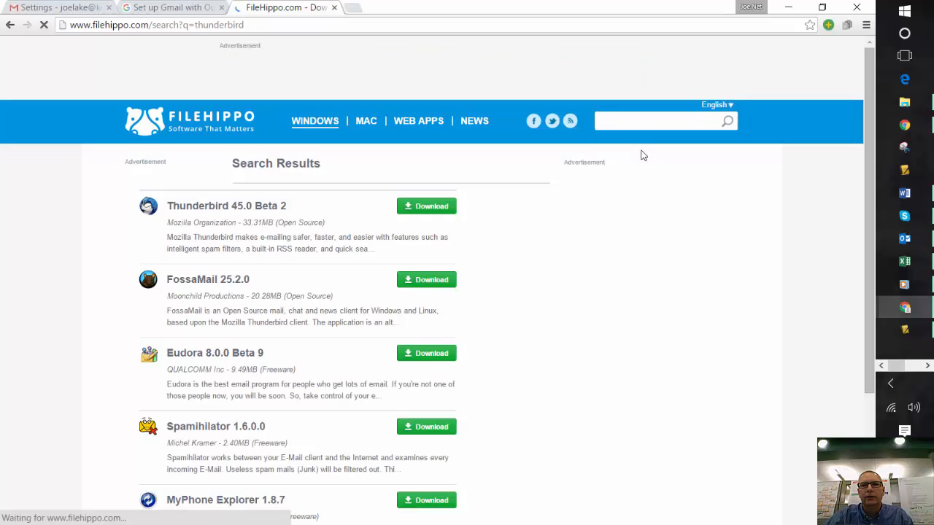